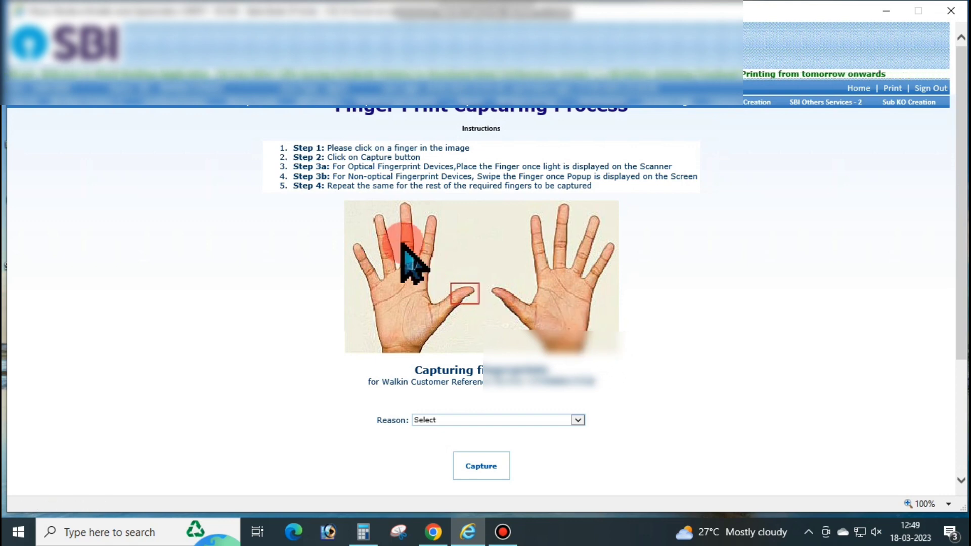
Step: Pick a finger on the hand image, try to capture the customer's fingerprint, and dismiss the webpage message
left_click(381, 229)
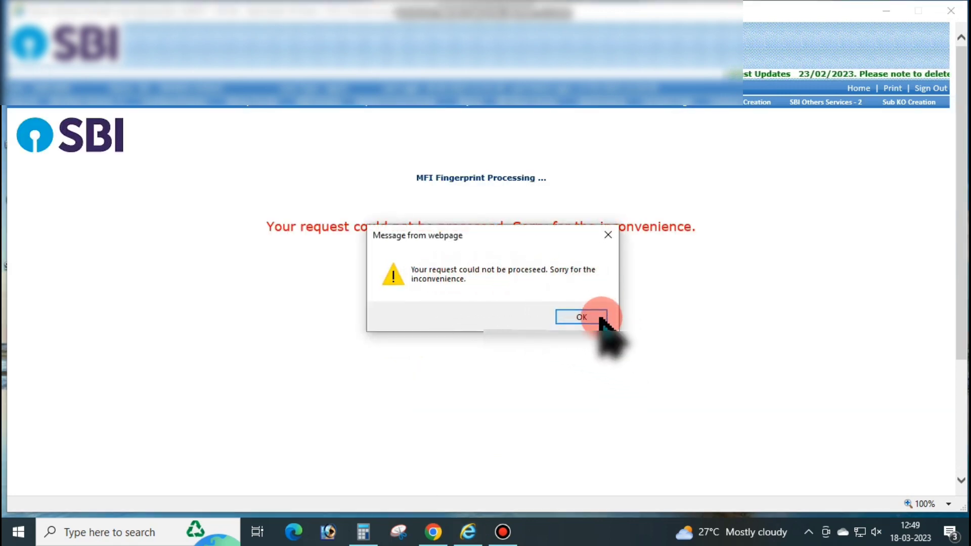
left_click_drag(495, 238, 509, 283)
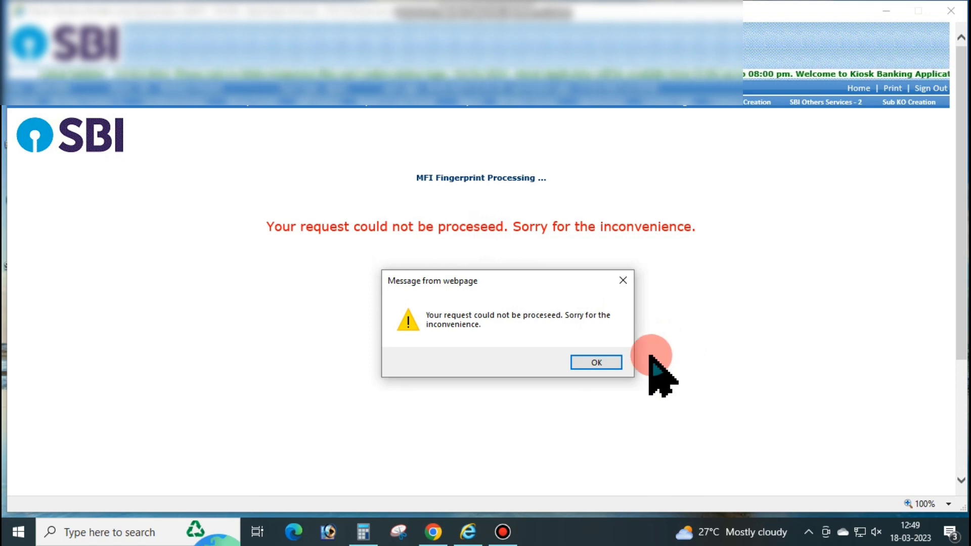
left_click(603, 362)
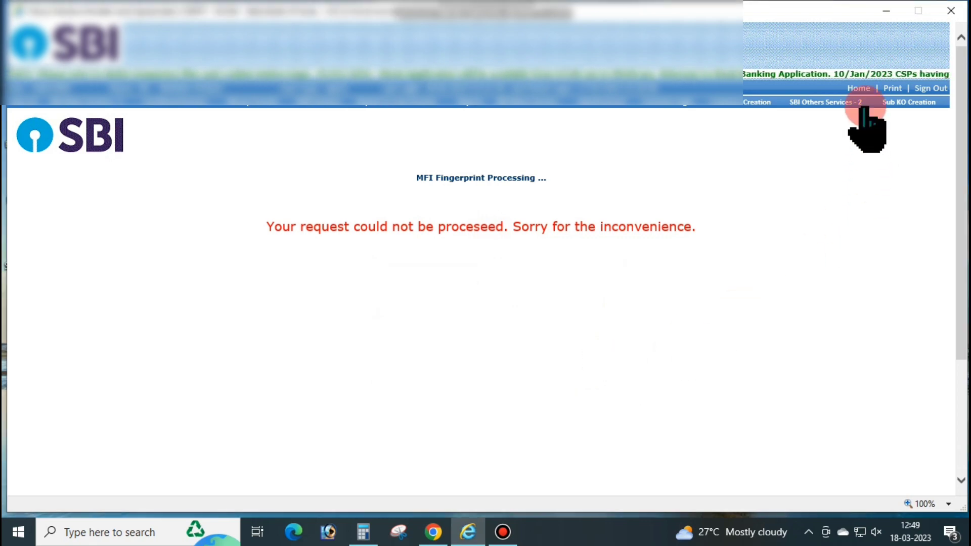
Step: Return to the home page and submit the customer's CIF number as an individual account, acknowledging the notice
left_click(865, 128)
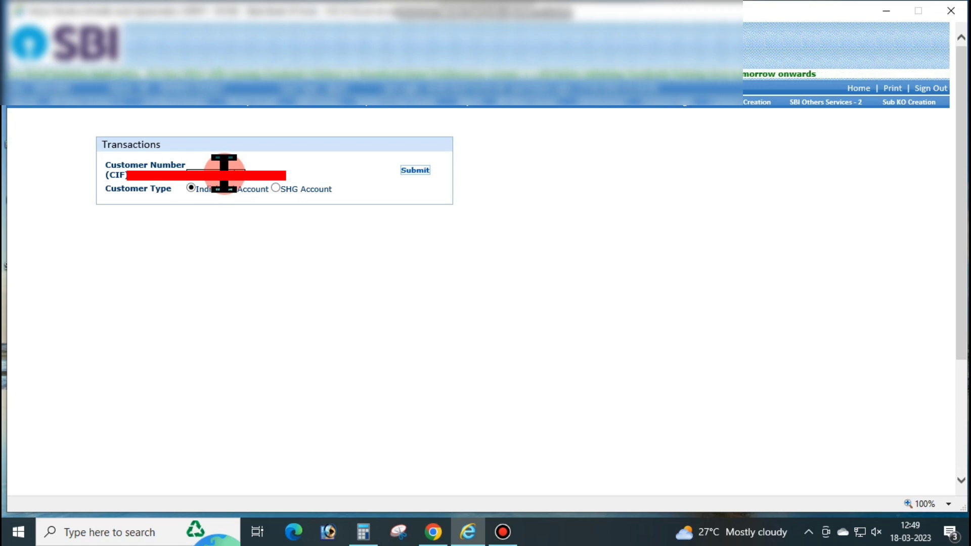
left_click(415, 171)
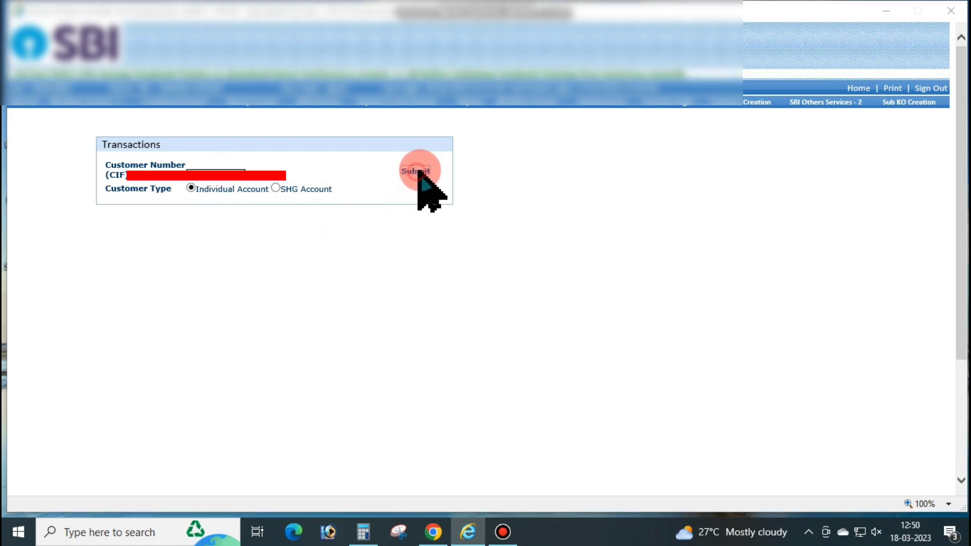
left_click(591, 320)
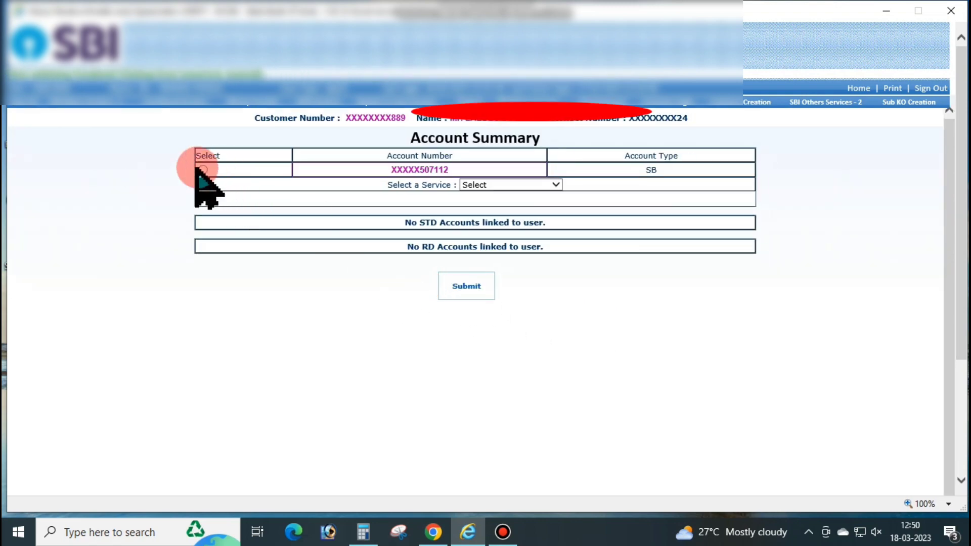
Step: Select the customer's SB account in the Account Summary and try to start a Deposit
left_click(202, 170)
left_click(494, 184)
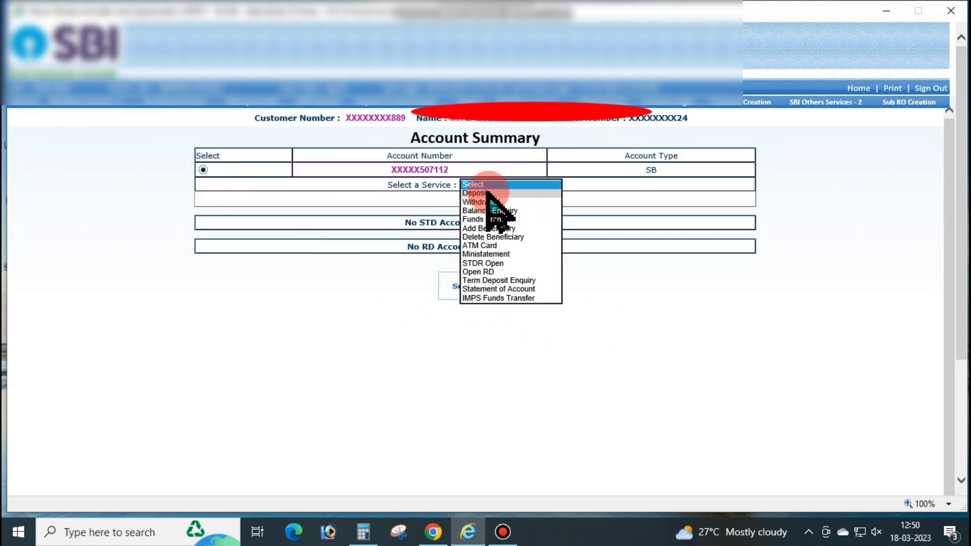
left_click(487, 193)
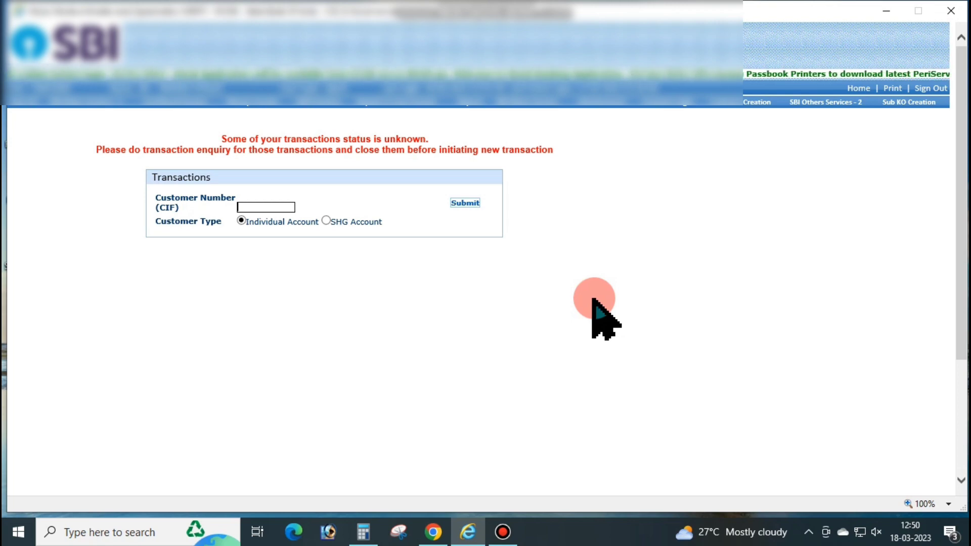
Step: Open the timed out transaction enquiry from the home page and run the enquiry on the listed transaction
left_click(858, 91)
mouse_move(528, 99)
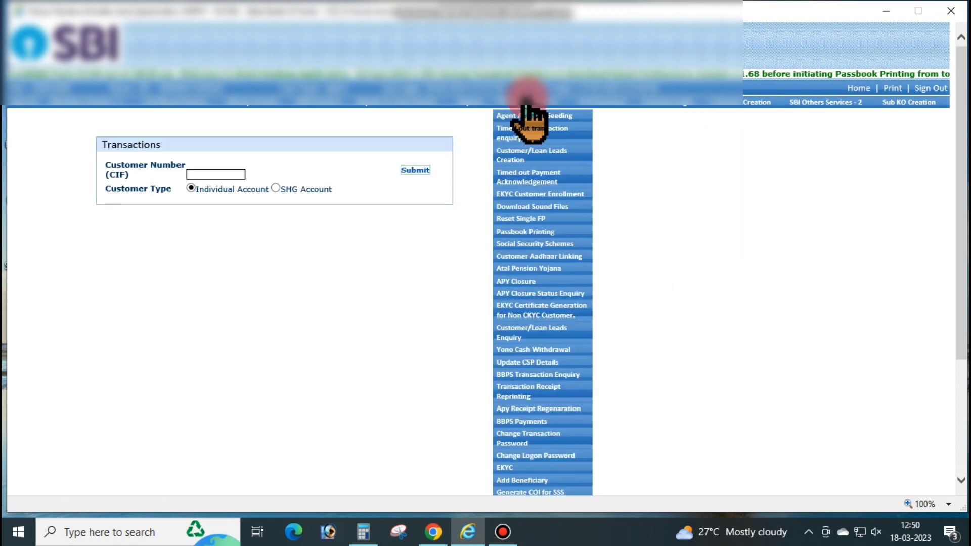
left_click(522, 137)
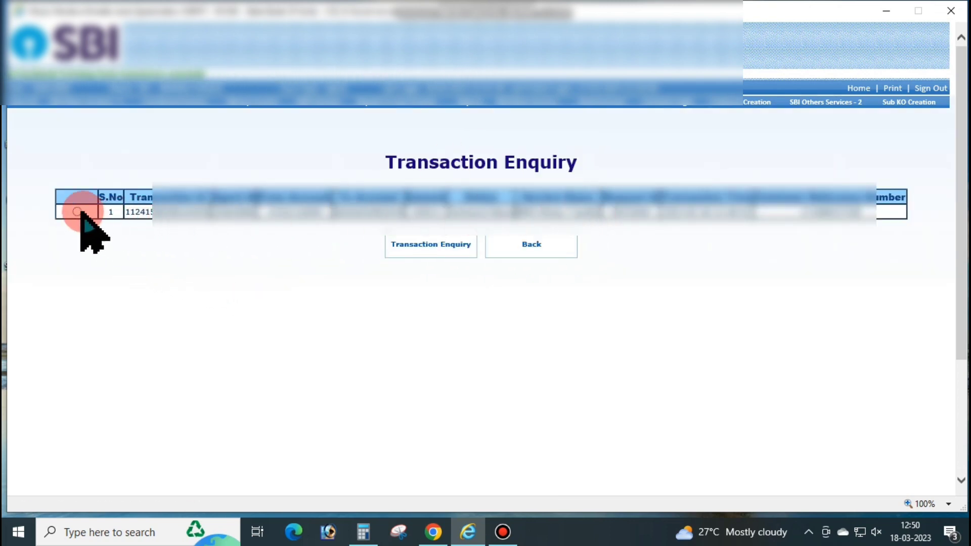
left_click(77, 212)
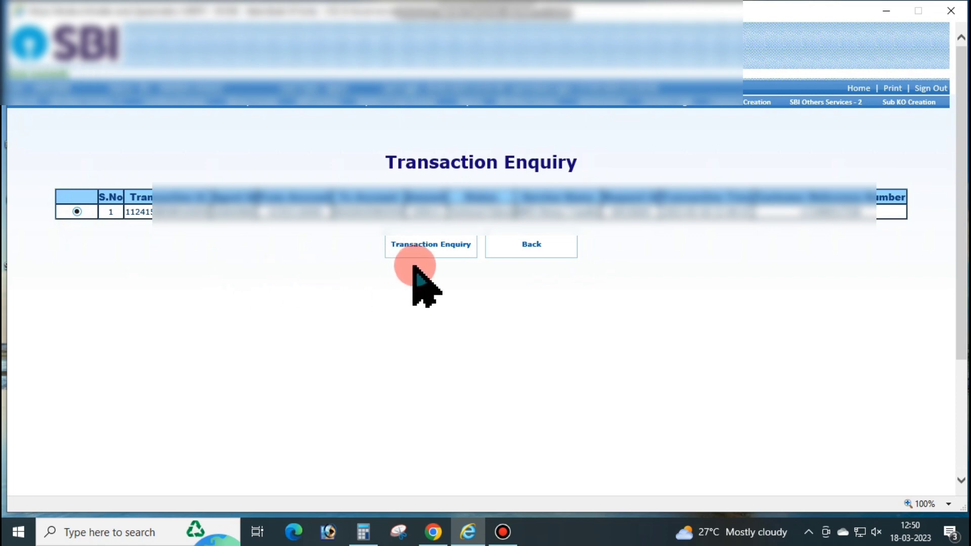
left_click(454, 253)
left_click(503, 316)
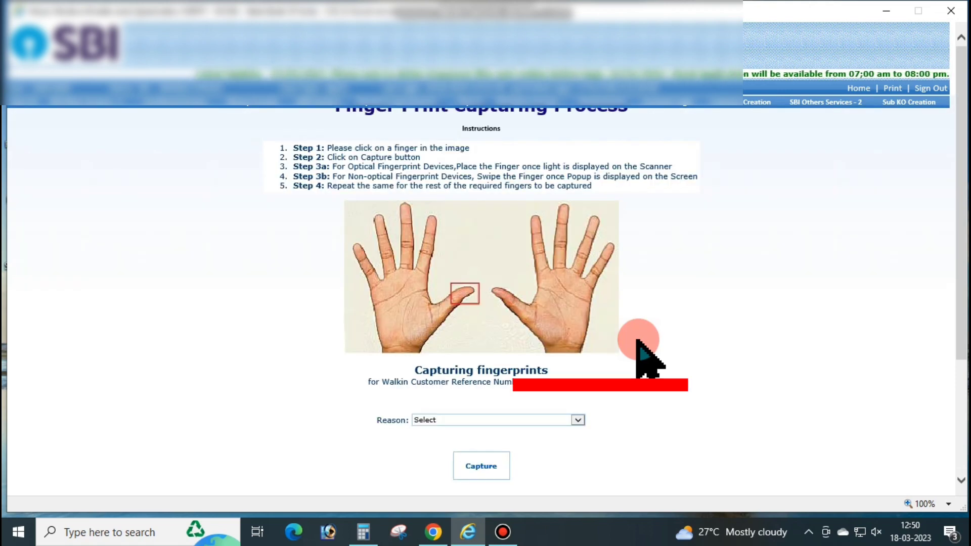
Step: Try the fingerprint capture for the transaction enquiry, then dismiss the webpage message
left_click(380, 225)
left_click(603, 257)
left_click(485, 466)
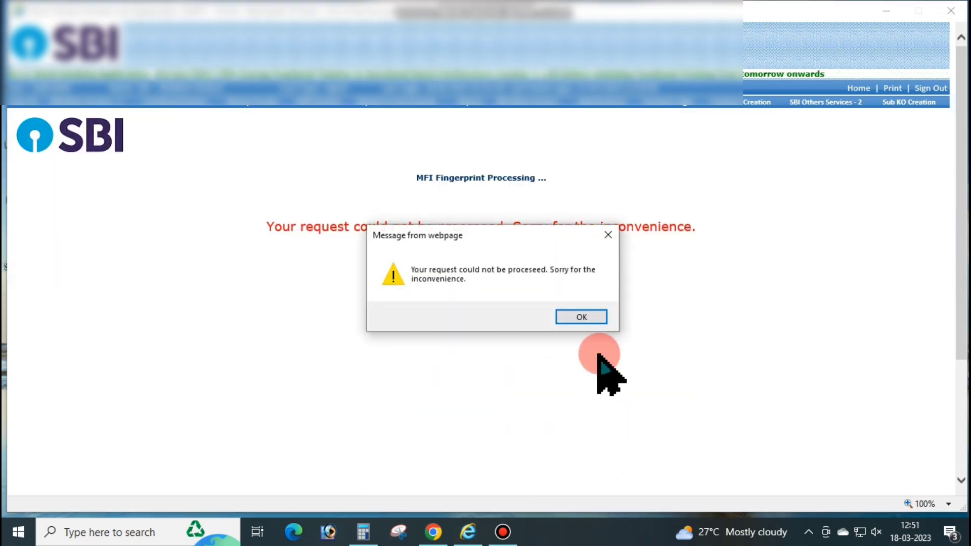
left_click_drag(532, 239, 529, 268)
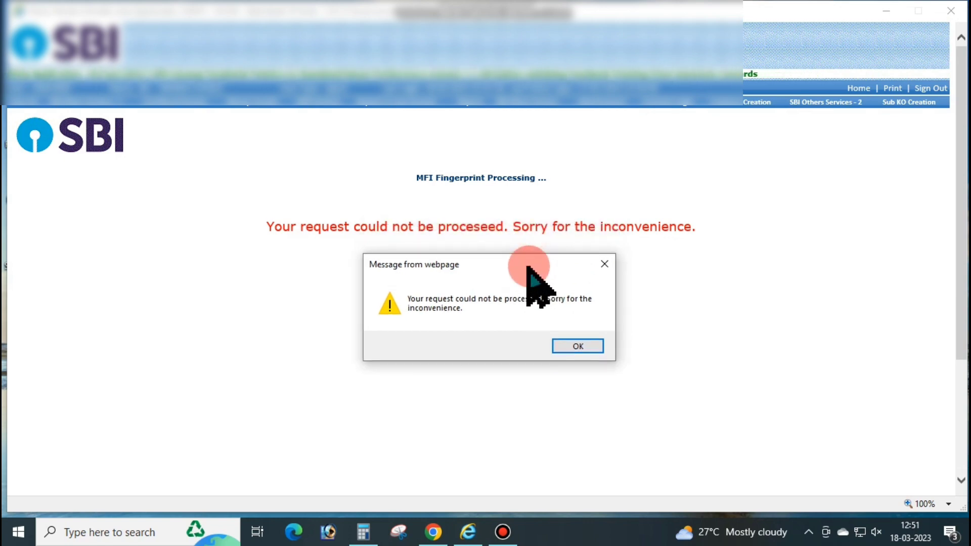
left_click(577, 347)
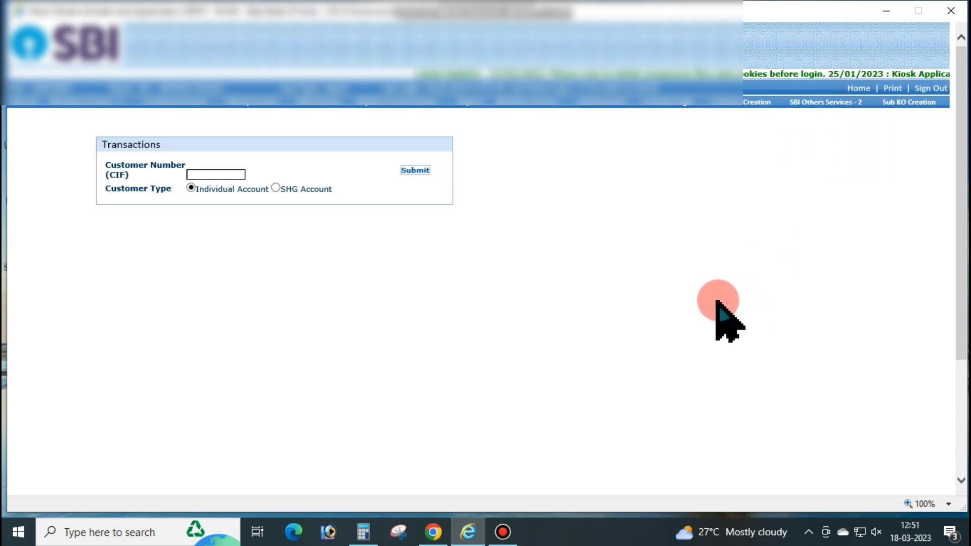
Step: Sign out of the kiosk banking portal and acknowledge the logout messages
left_click(933, 91)
left_click(495, 315)
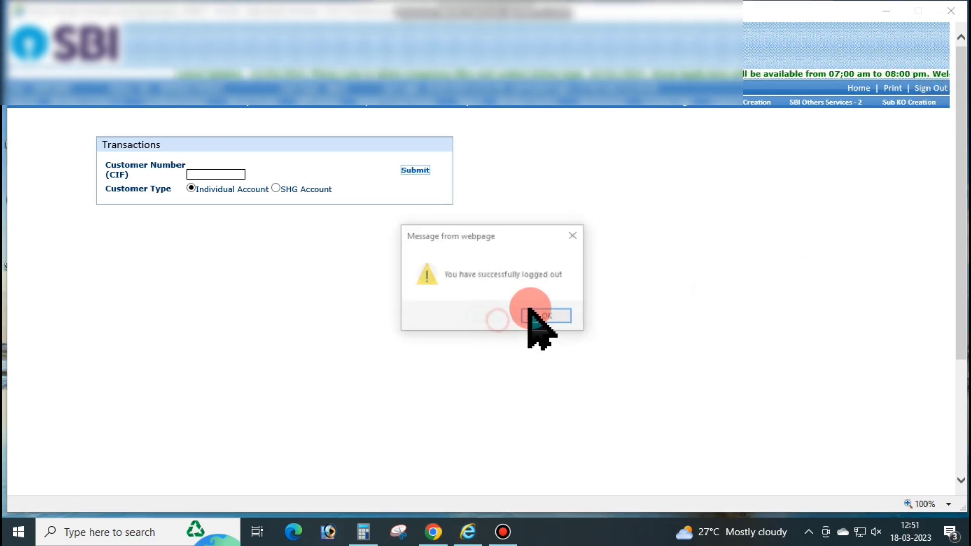
left_click(557, 317)
left_click(569, 314)
left_click(540, 265)
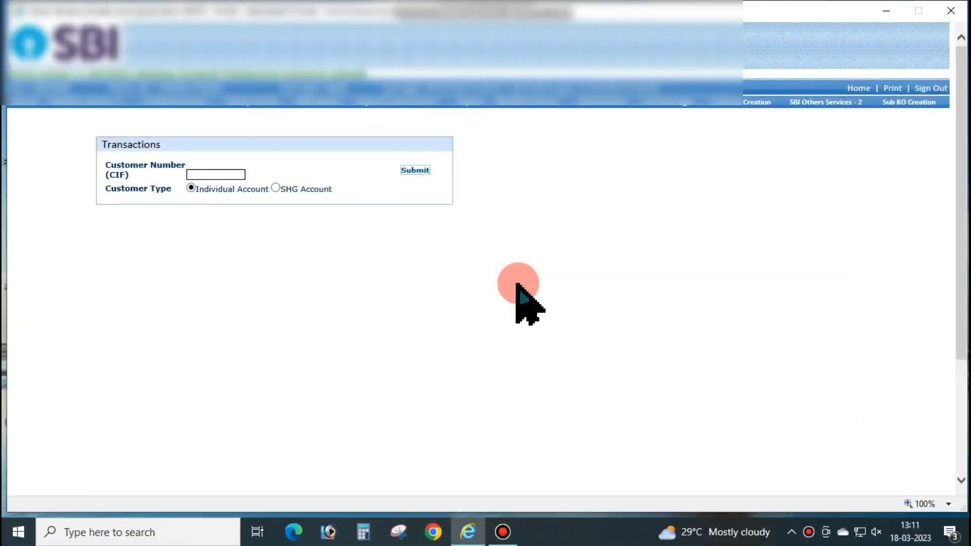
Step: Check the timed out transaction enquiry for pending transactions and view all records under Timed out Payment Acknowledgement
mouse_move(547, 104)
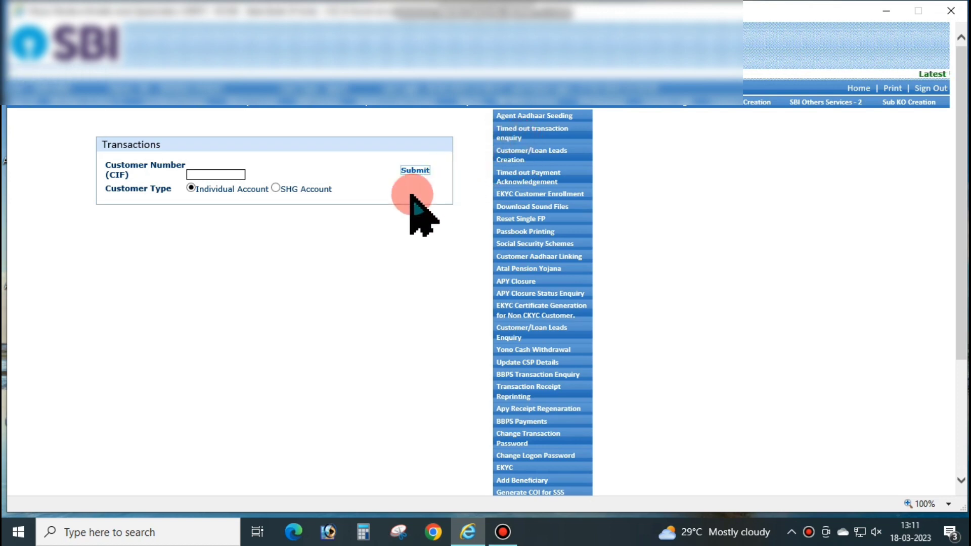
left_click(415, 170)
mouse_move(524, 103)
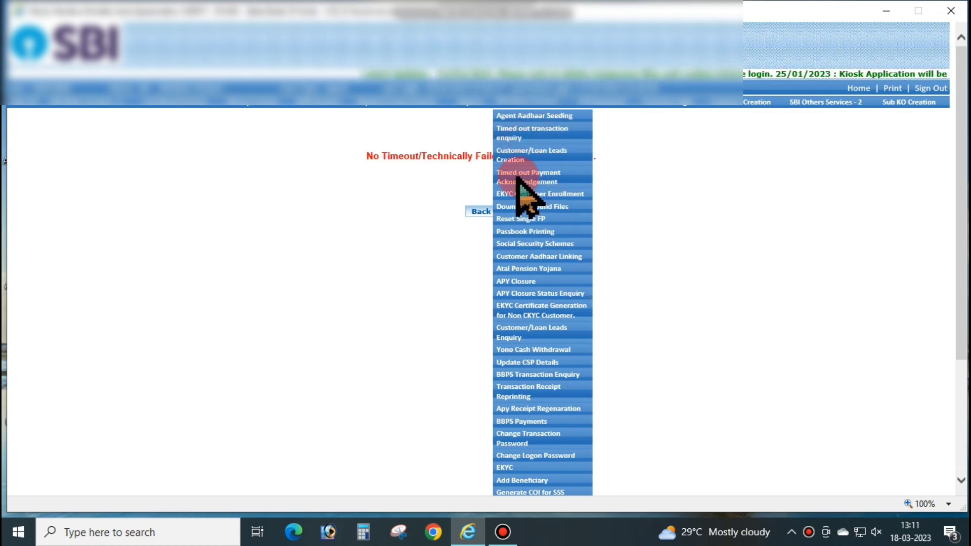
left_click(515, 178)
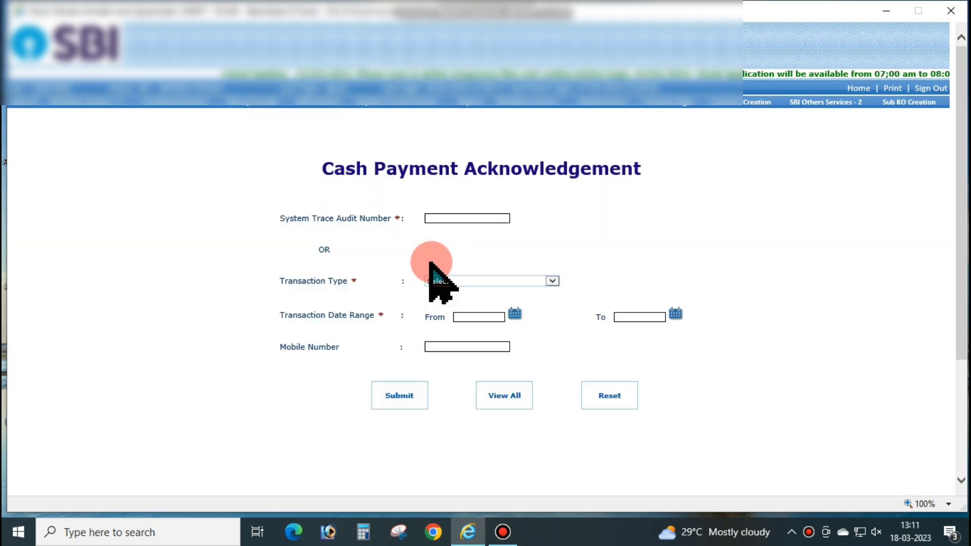
left_click(503, 396)
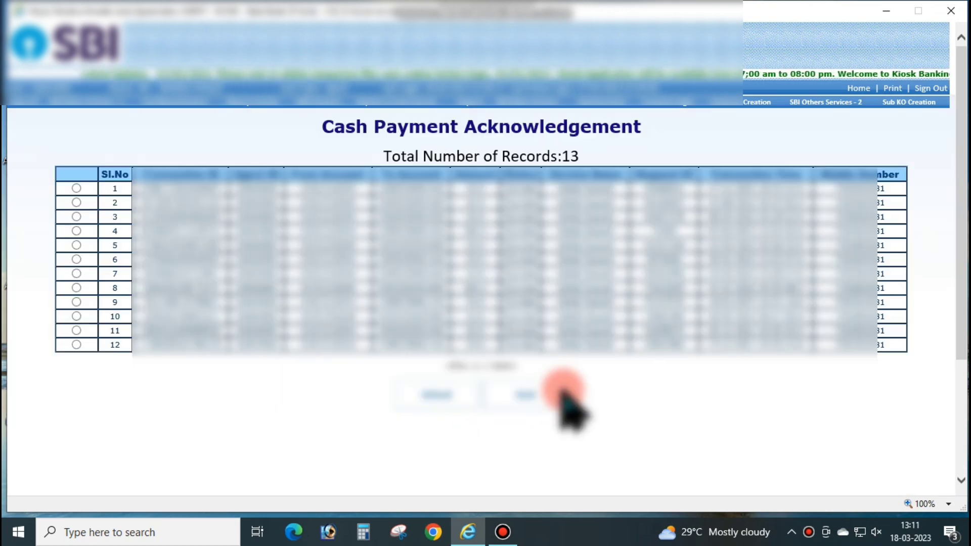
mouse_move(531, 147)
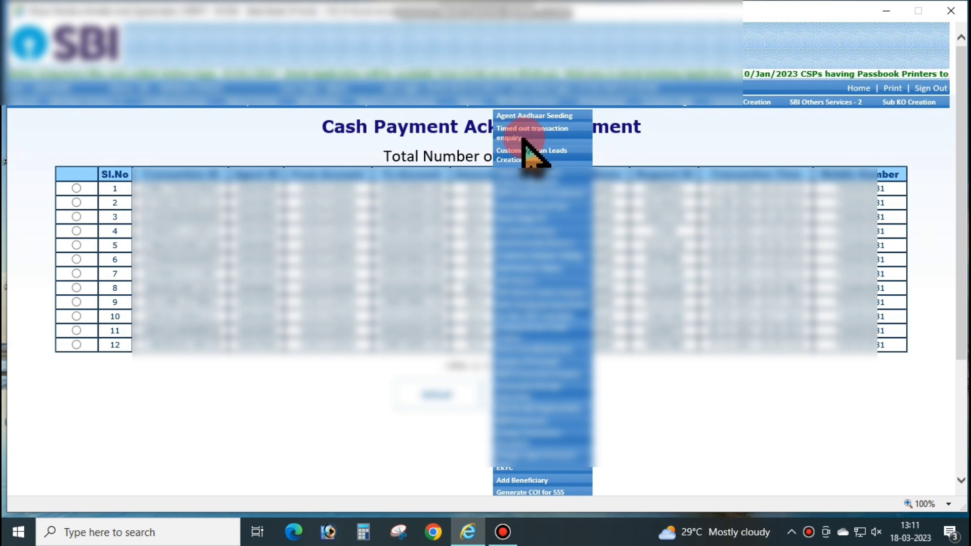
left_click(524, 136)
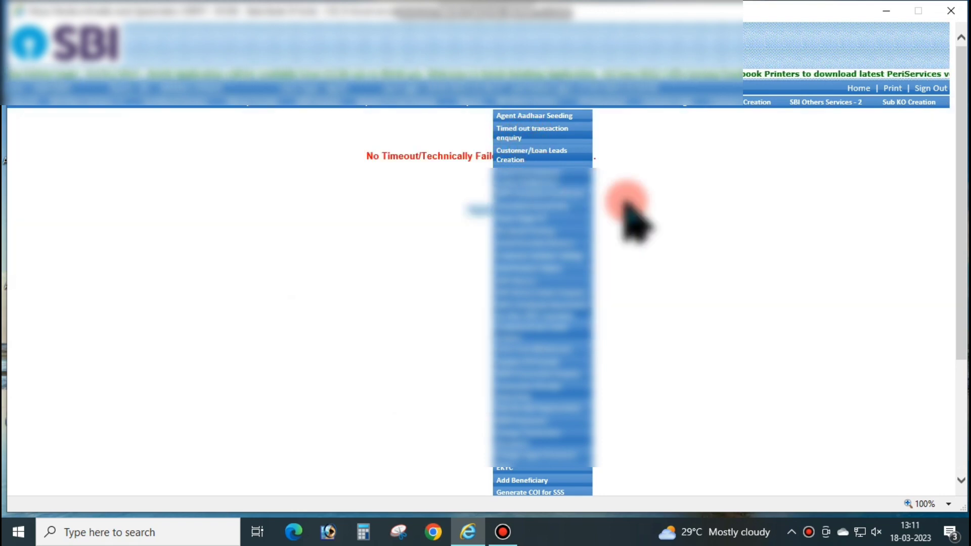
Step: Go back to the home page, submit the customer's CIF number, and accept the mobile and Aadhaar seeding notice
left_click(857, 104)
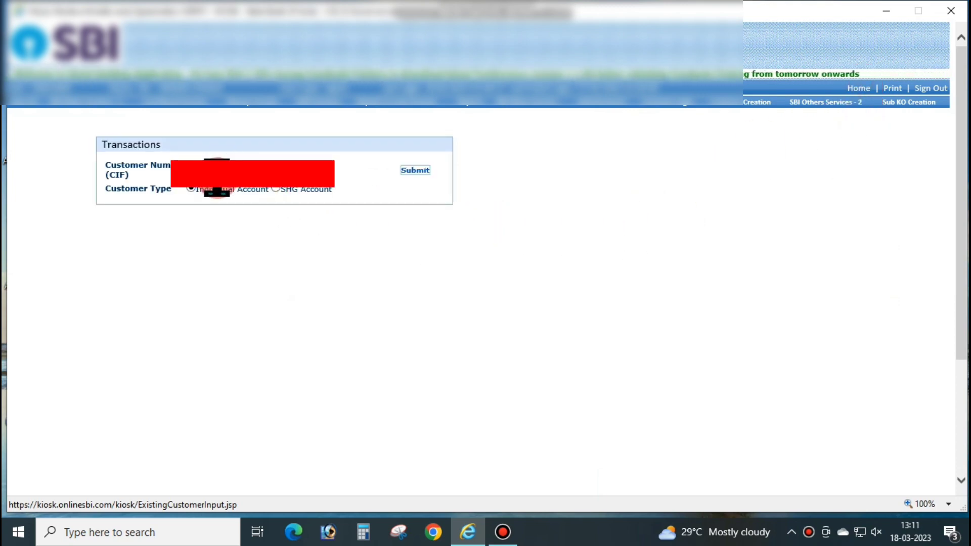
left_click(425, 171)
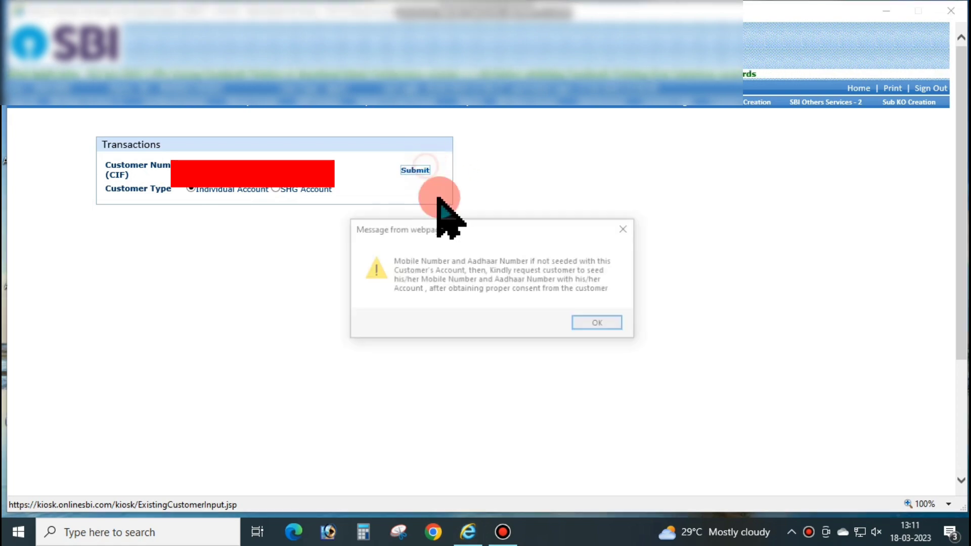
left_click(599, 324)
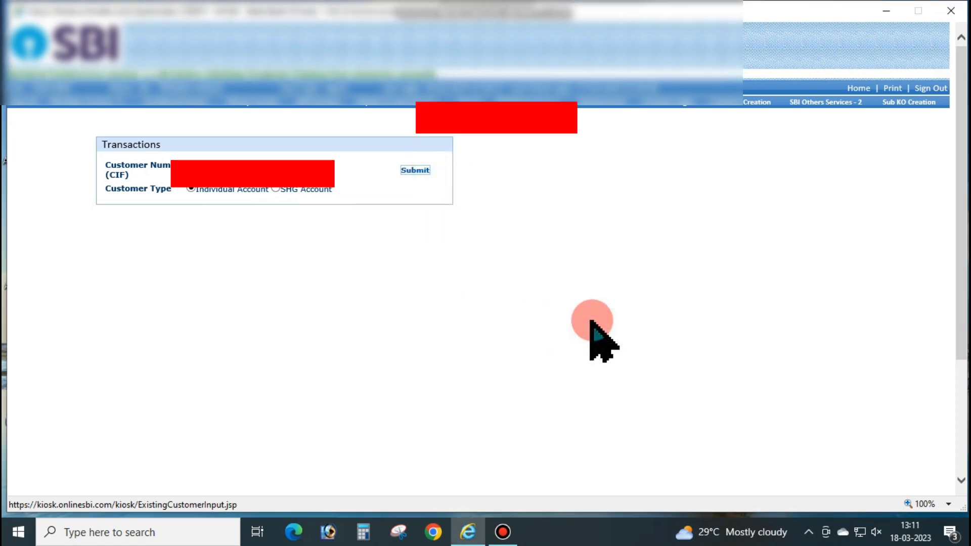
key("Return")
Step: Select the customer's SB account and submit a Deposit of 1 to open the Deposit by Cash form
left_click(203, 170)
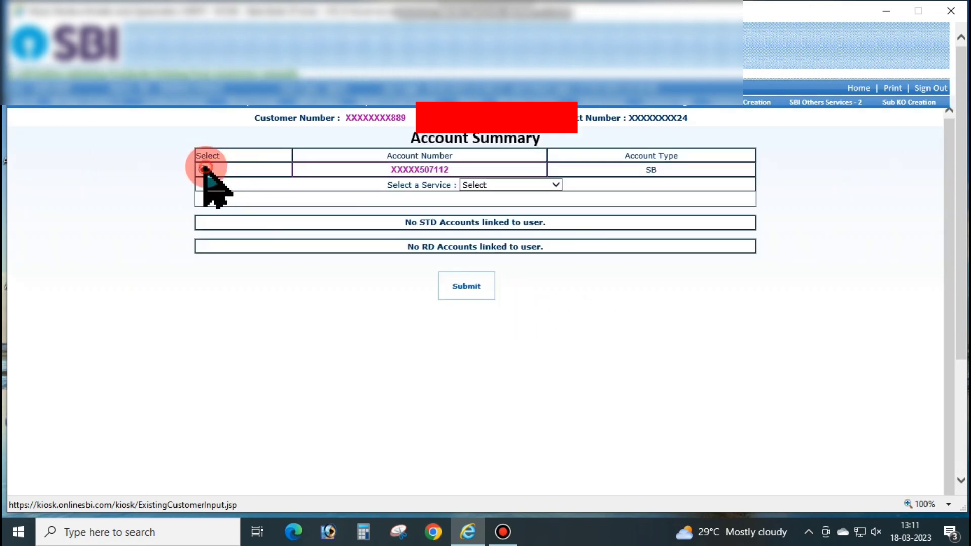
left_click(507, 185)
left_click(485, 198)
type("1")
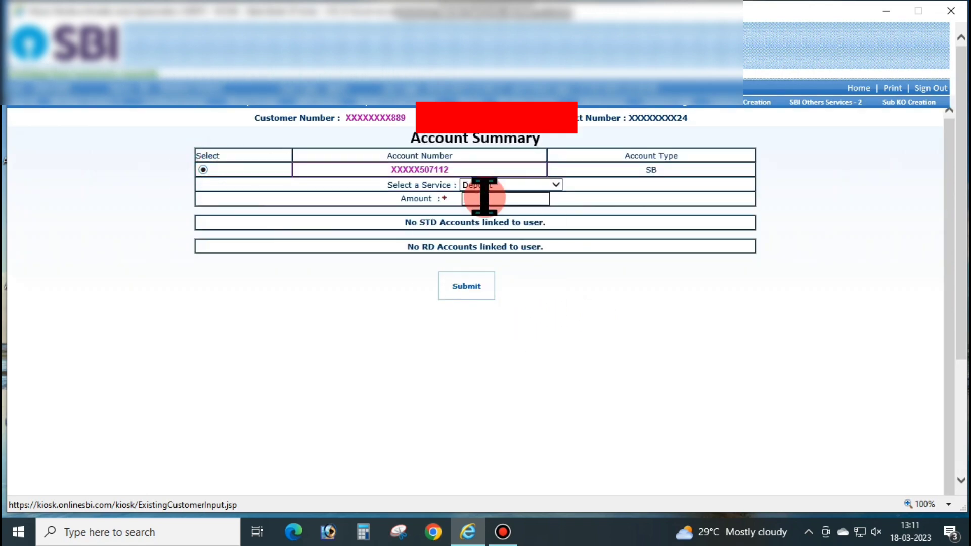
left_click(475, 285)
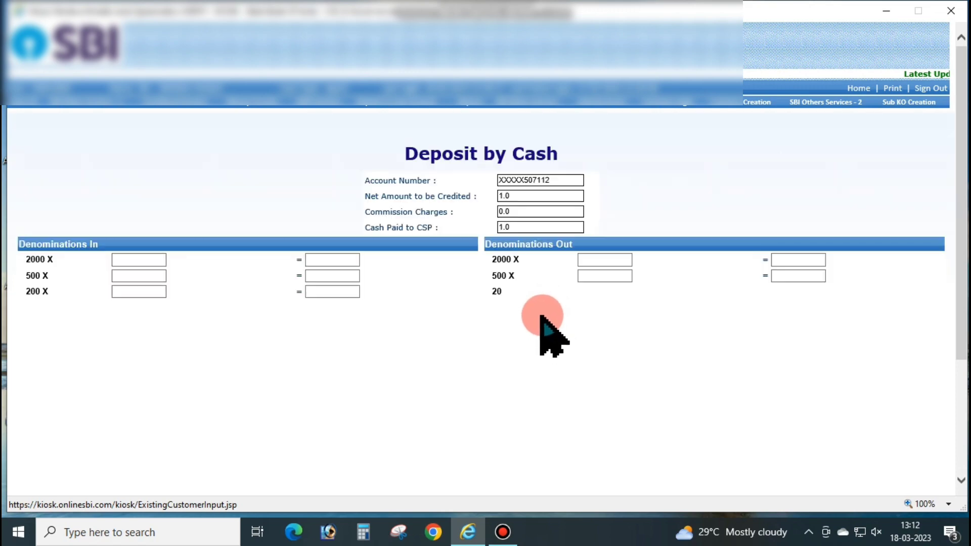
key("Return")
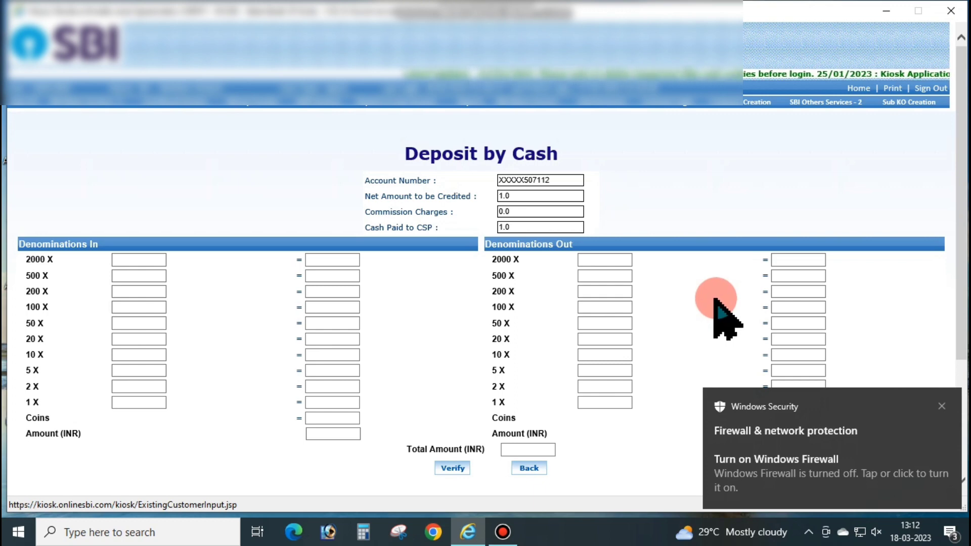
Step: Leave the deposit form for the home page and open the Current Day Transaction report in the report portal
left_click(860, 89)
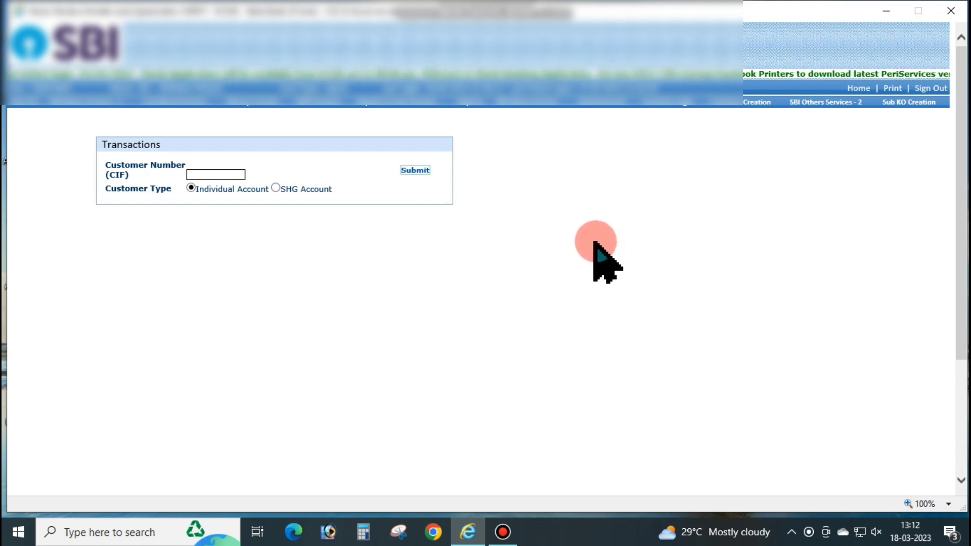
left_click(478, 116)
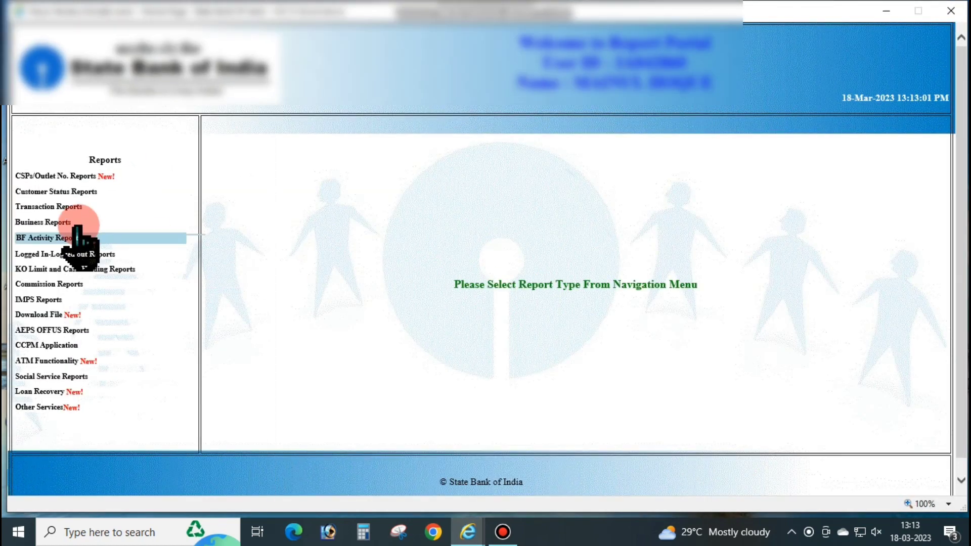
mouse_move(72, 209)
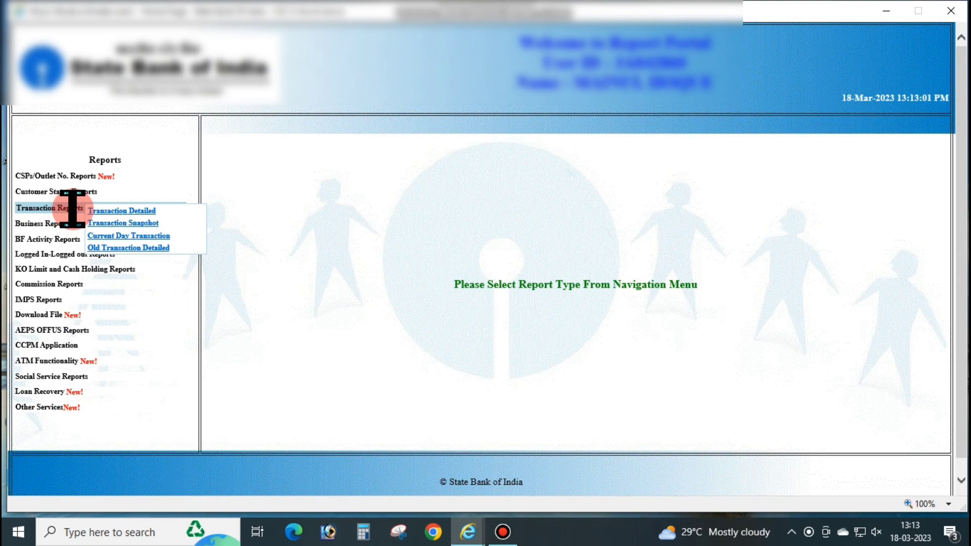
left_click(129, 236)
Step: Download the Current Day Transaction report as an unzipped PDF and open the file
left_click(601, 317)
left_click(602, 327)
left_click(602, 363)
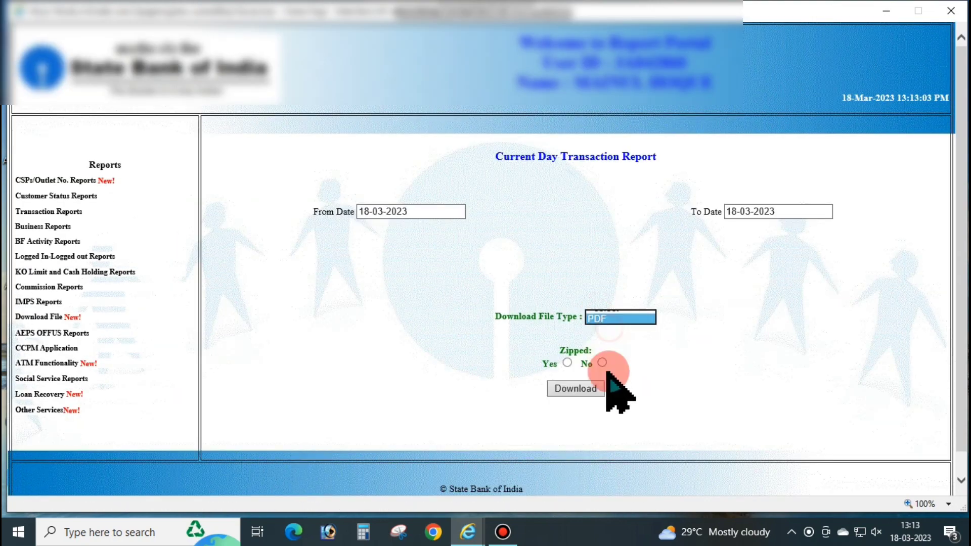
left_click(580, 388)
left_click(678, 499)
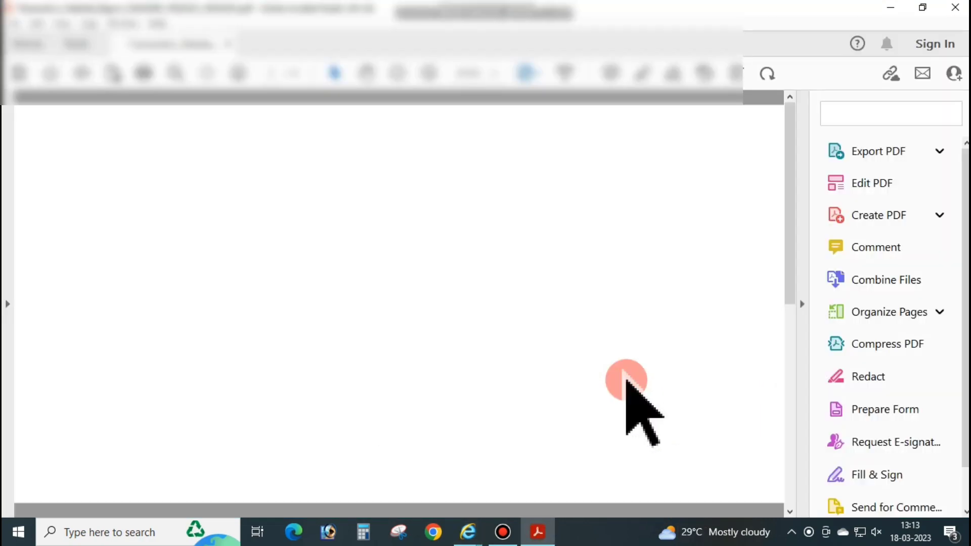
Step: Examine the status of the IMPS Money Transfer in the report's last row, then close the PDF
scroll(628, 387, "down", 5)
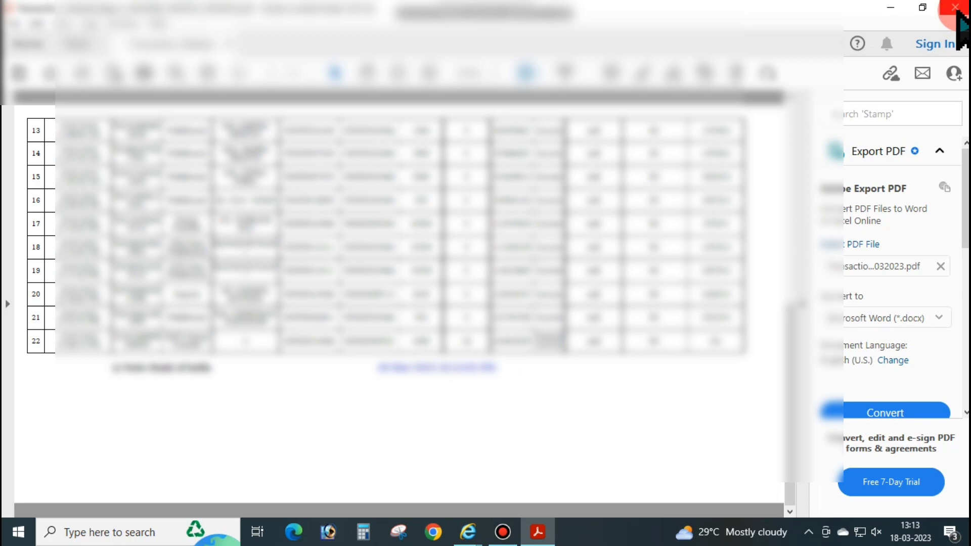
left_click(544, 367)
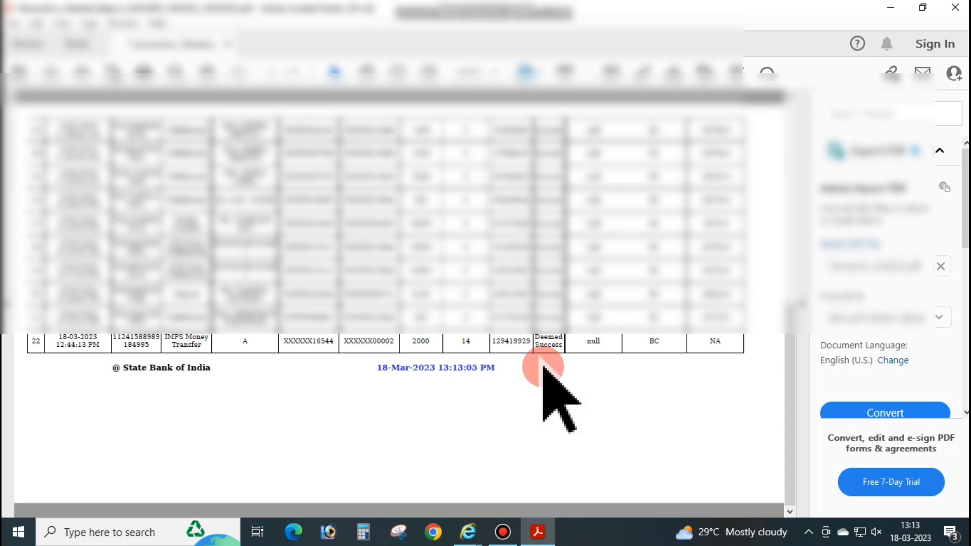
left_click(956, 8)
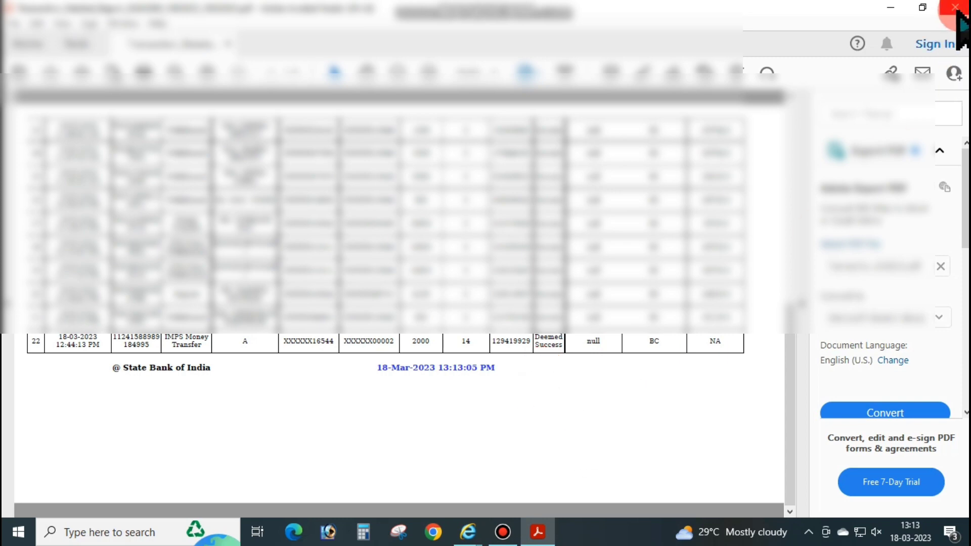